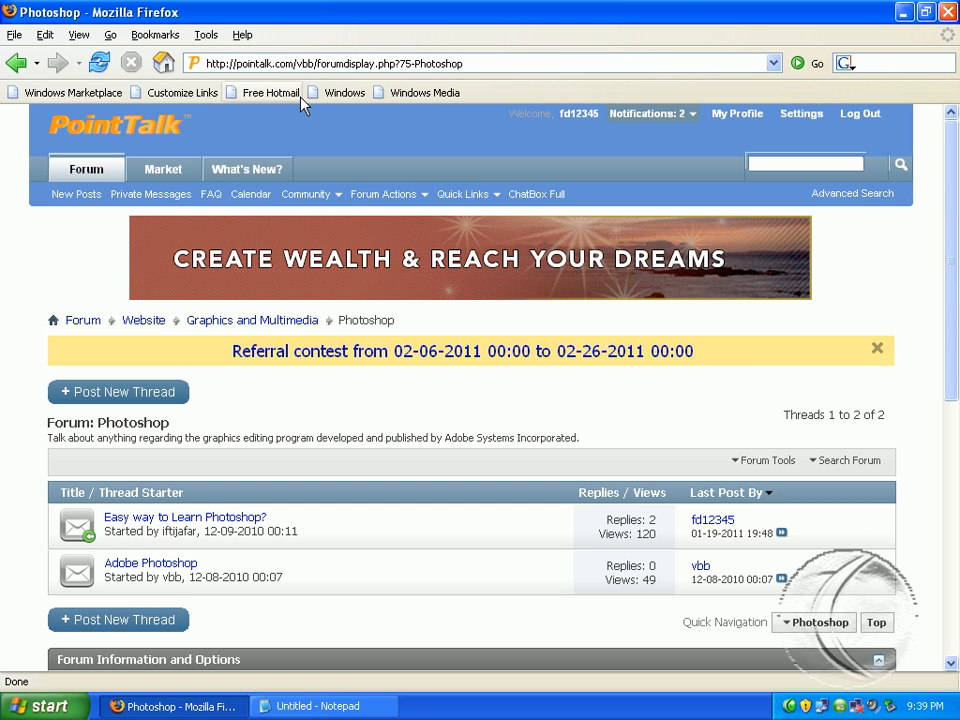
key("alt+Tab")
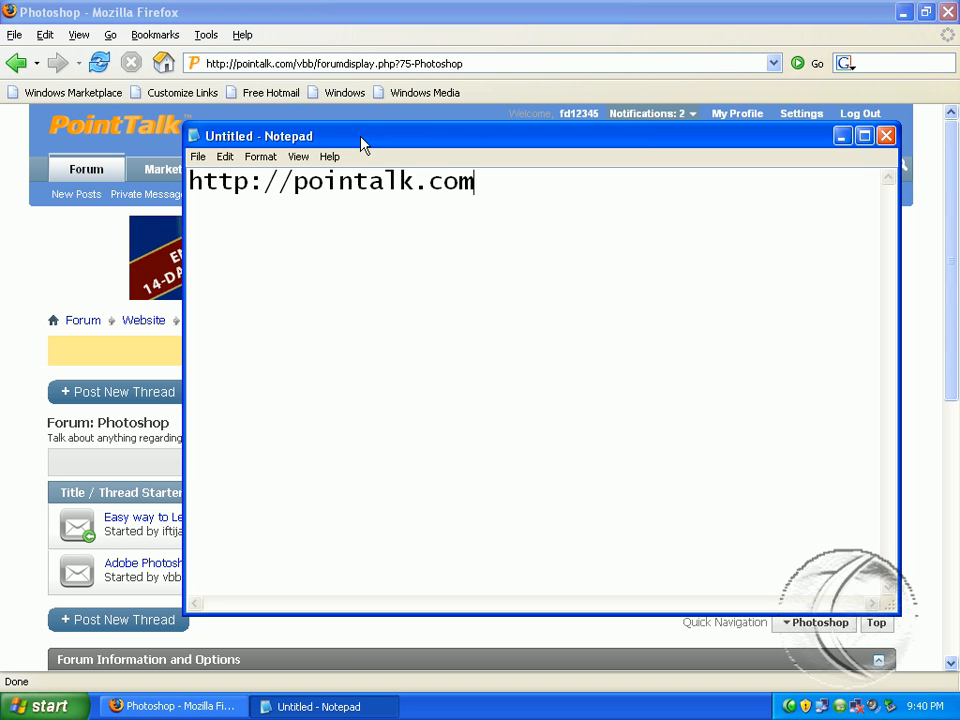
left_click_drag(365, 138, 377, 190)
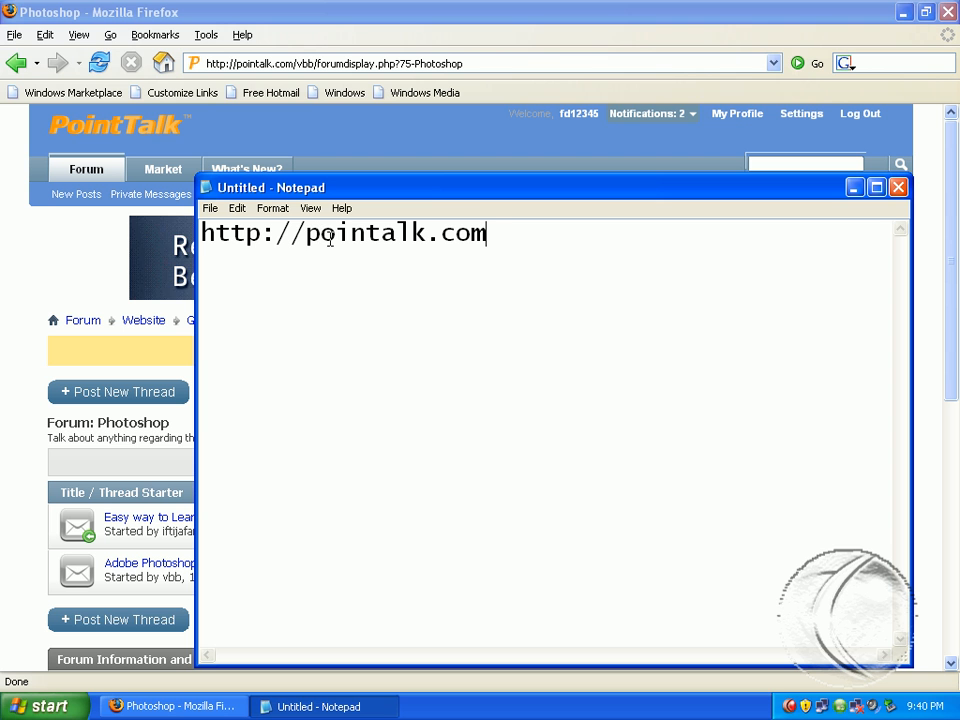
mouse_move(499, 236)
left_mouse_down()
mouse_move(267, 236)
mouse_move(506, 240)
left_mouse_up()
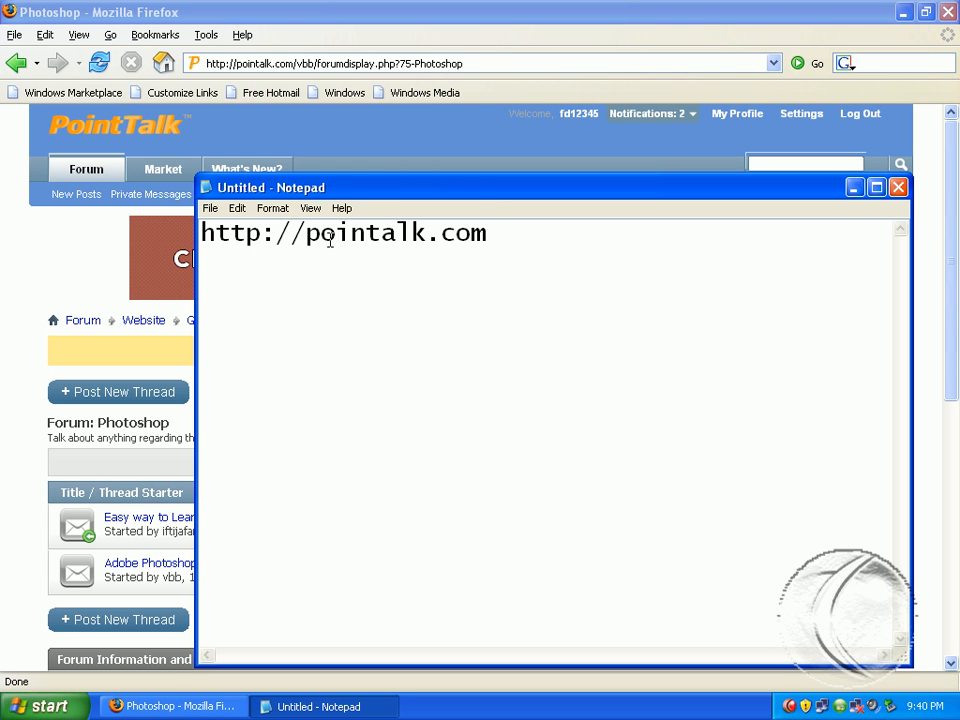
left_click(855, 188)
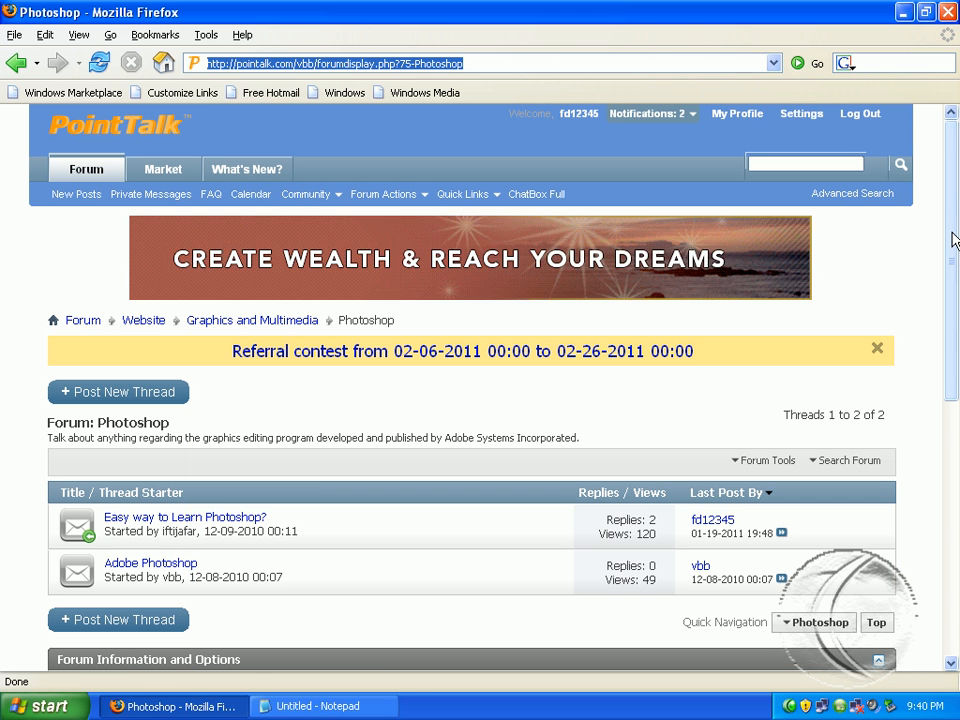
Review the Photoshop forum page, including its thread list, display options and posting permissions
left_click_drag(954, 238, 950, 197)
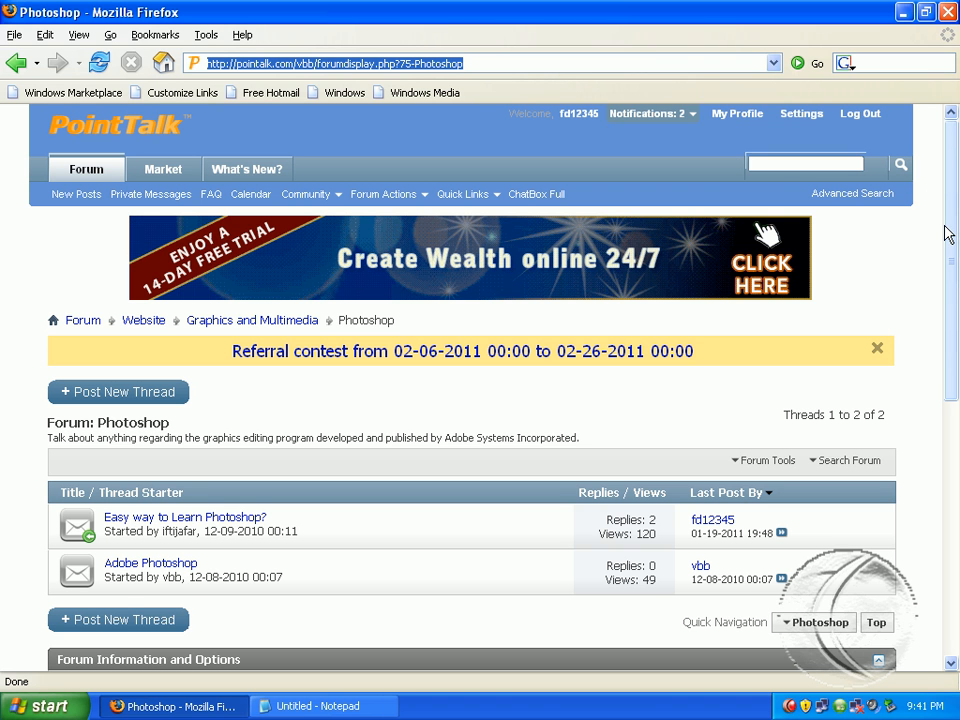
left_click_drag(947, 233, 958, 452)
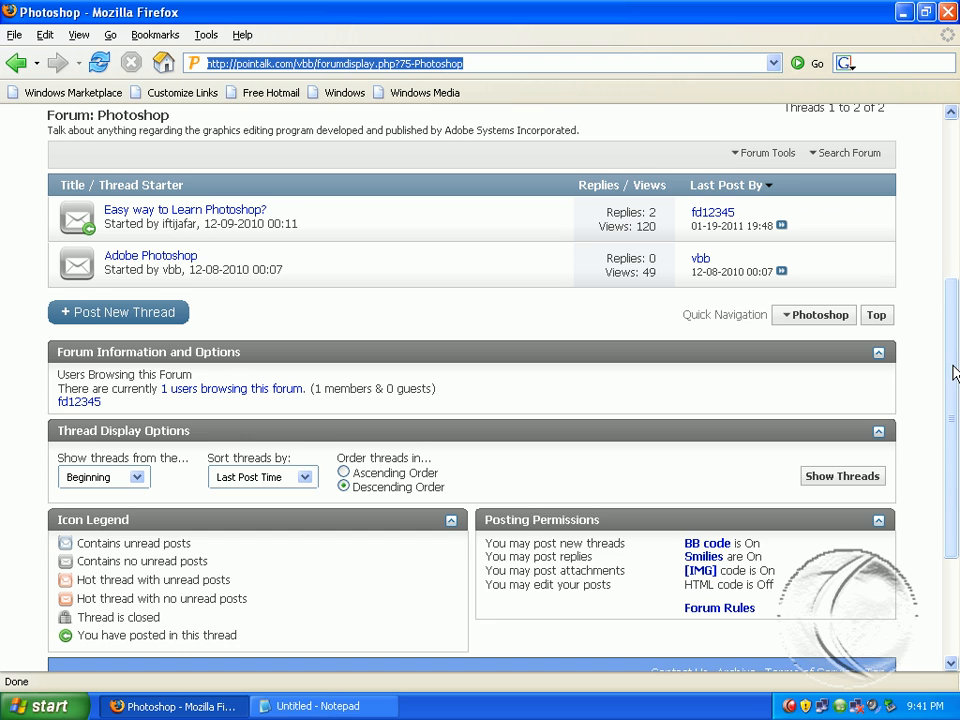
left_click_drag(953, 373, 955, 470)
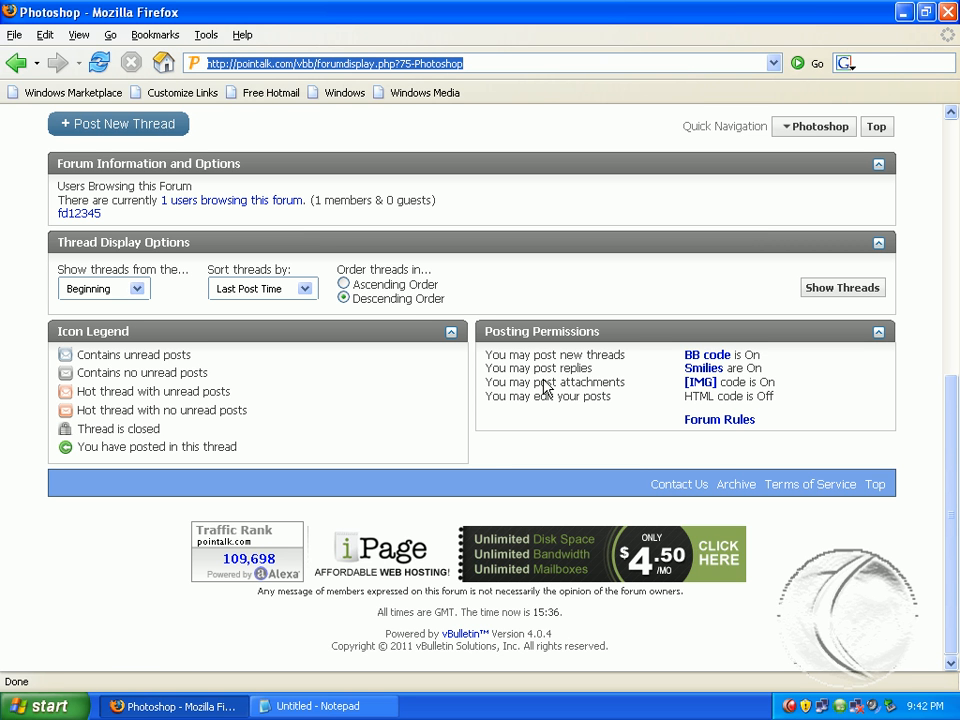
left_click_drag(953, 457, 953, 198)
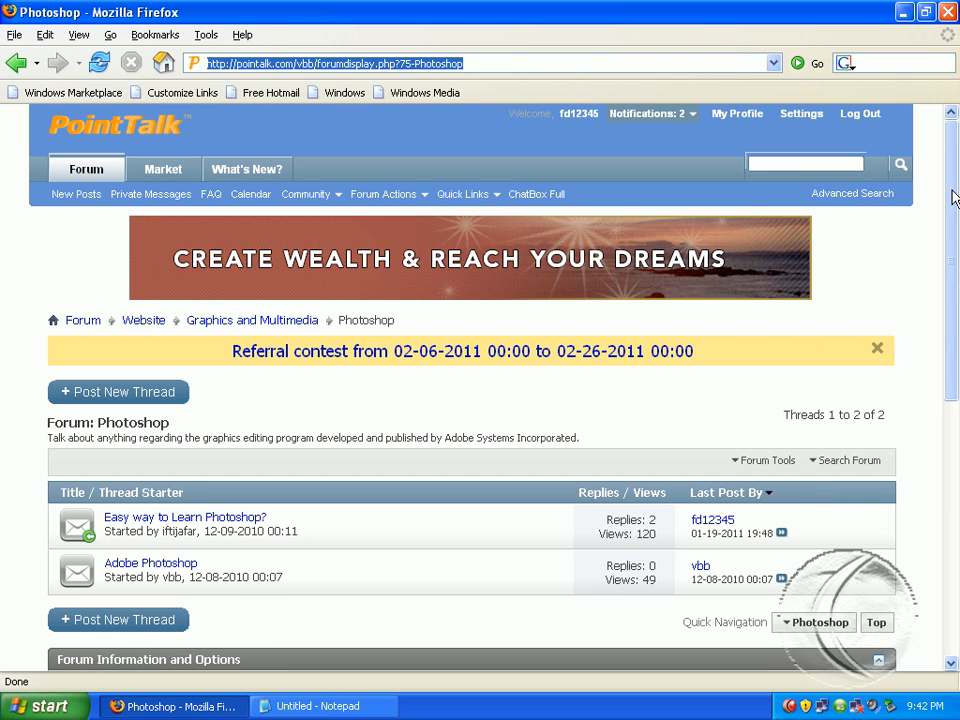
mouse_move(953, 198)
left_mouse_down()
mouse_move(953, 221)
mouse_move(953, 190)
left_mouse_up()
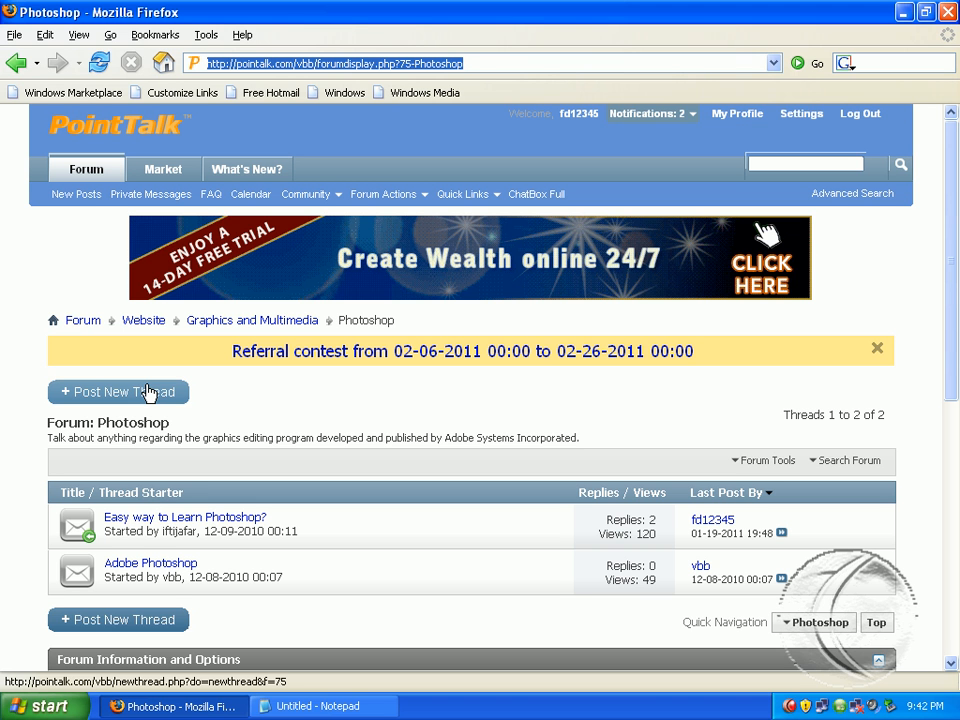
Start a new thread in the Photoshop forum titled "Animated gif by photoshop" with the message "How can i create animated gif in photoshop?"
left_click(147, 401)
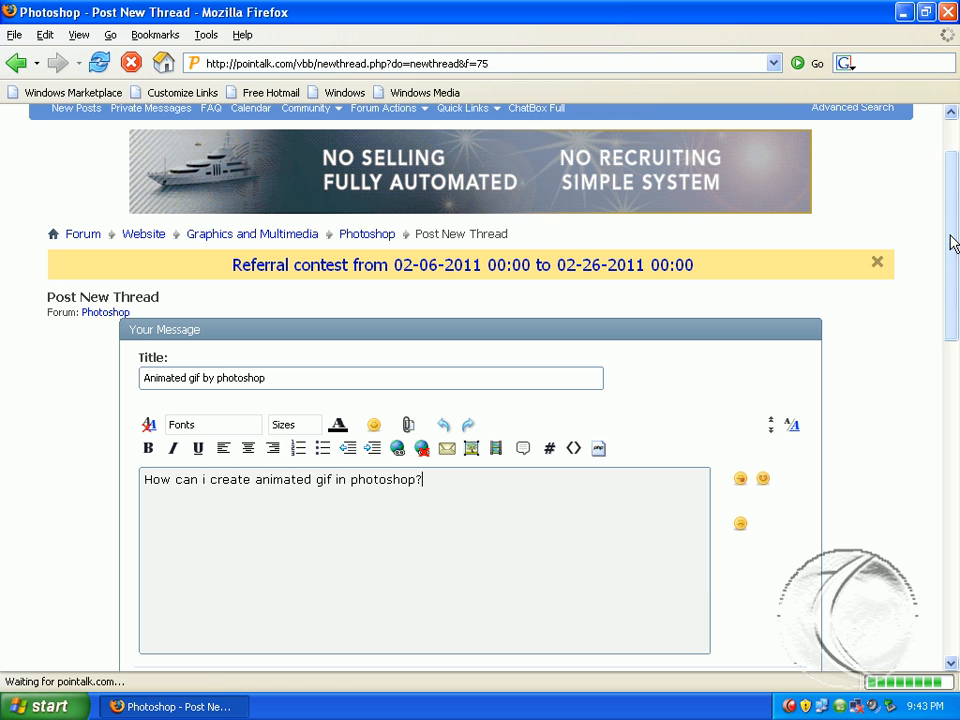
left_click_drag(952, 243, 952, 258)
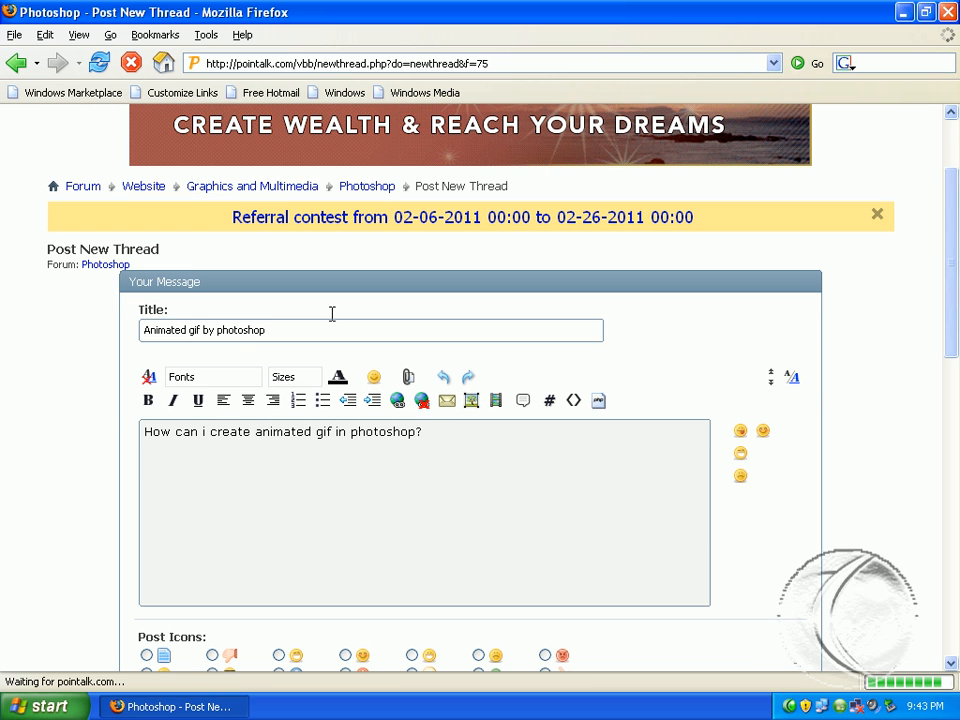
left_click(254, 524)
left_click_drag(273, 329, 195, 329)
left_click(197, 330)
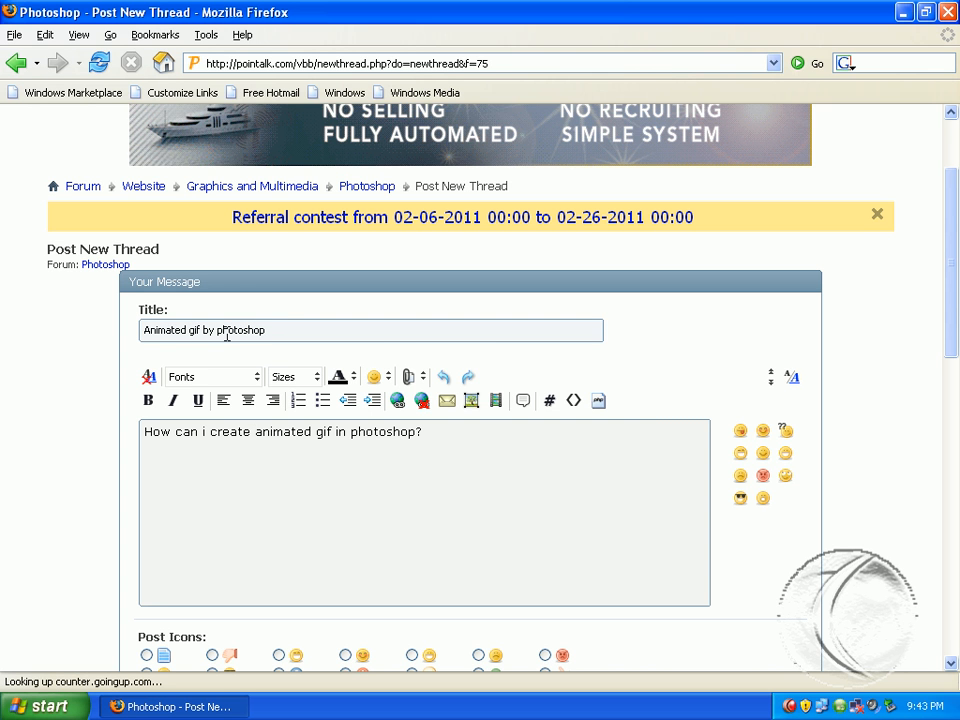
left_click(283, 326)
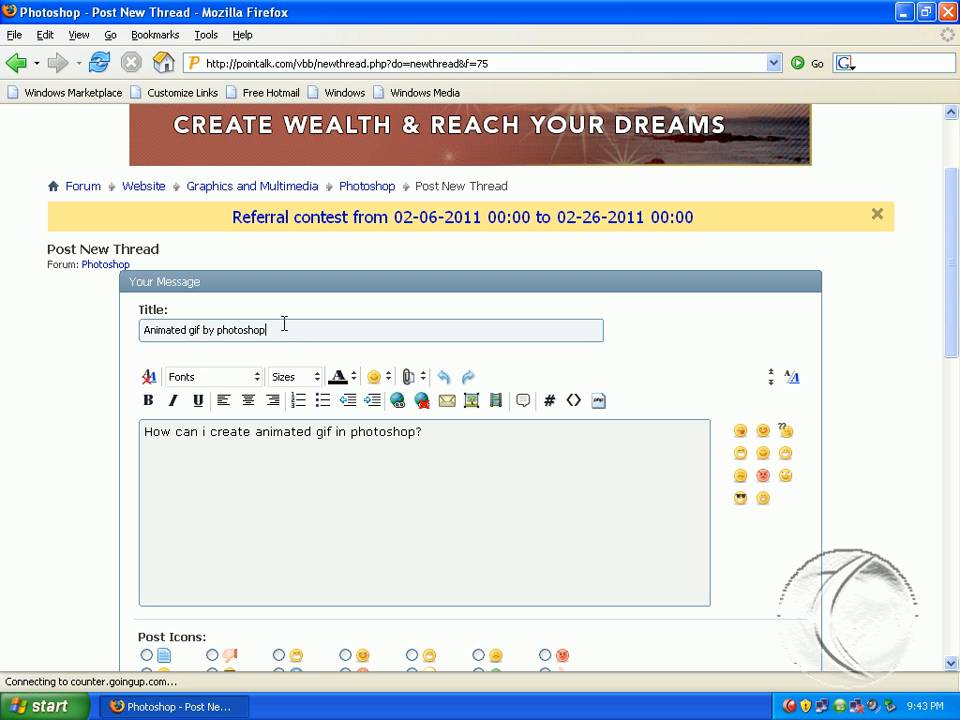
left_click(471, 461)
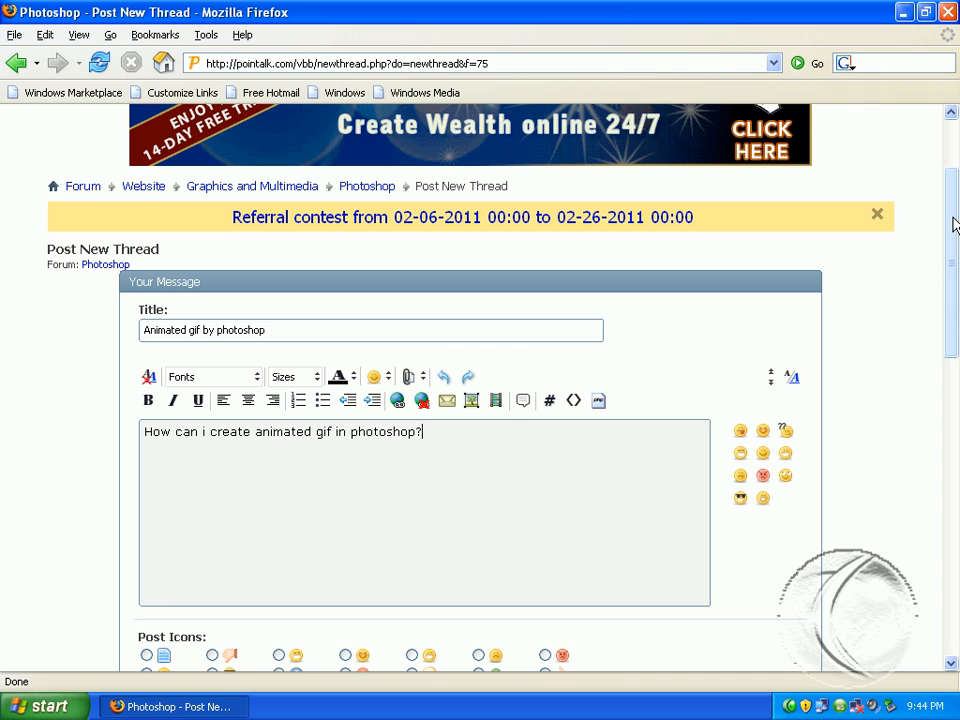
Add the tag "animated gif" to the new thread and submit it
scroll(505, 357, "down", 1)
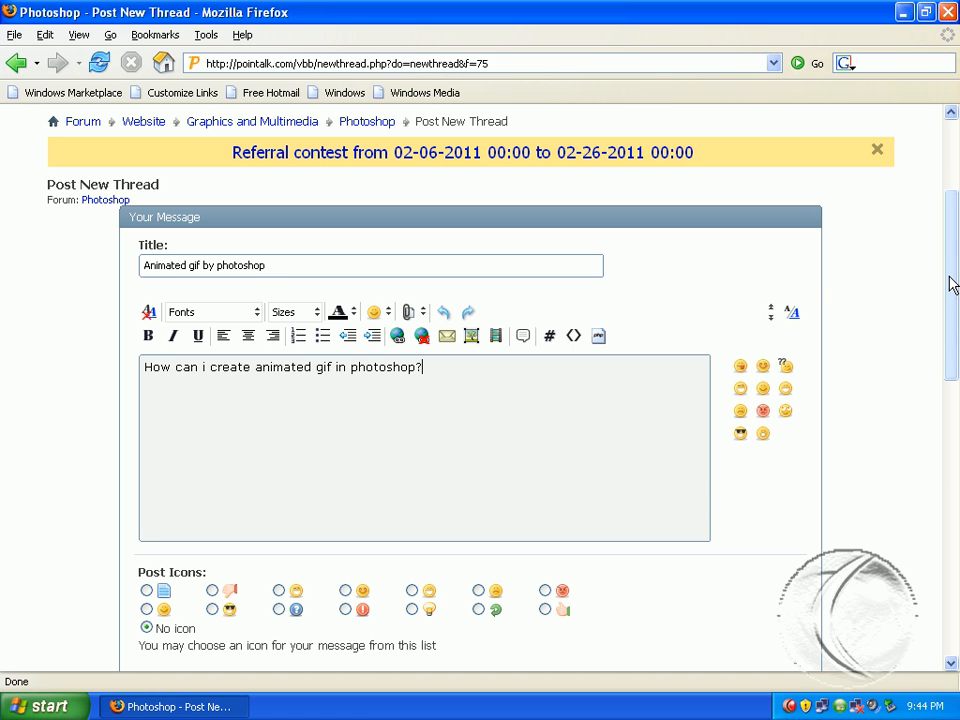
left_click_drag(950, 285, 945, 364)
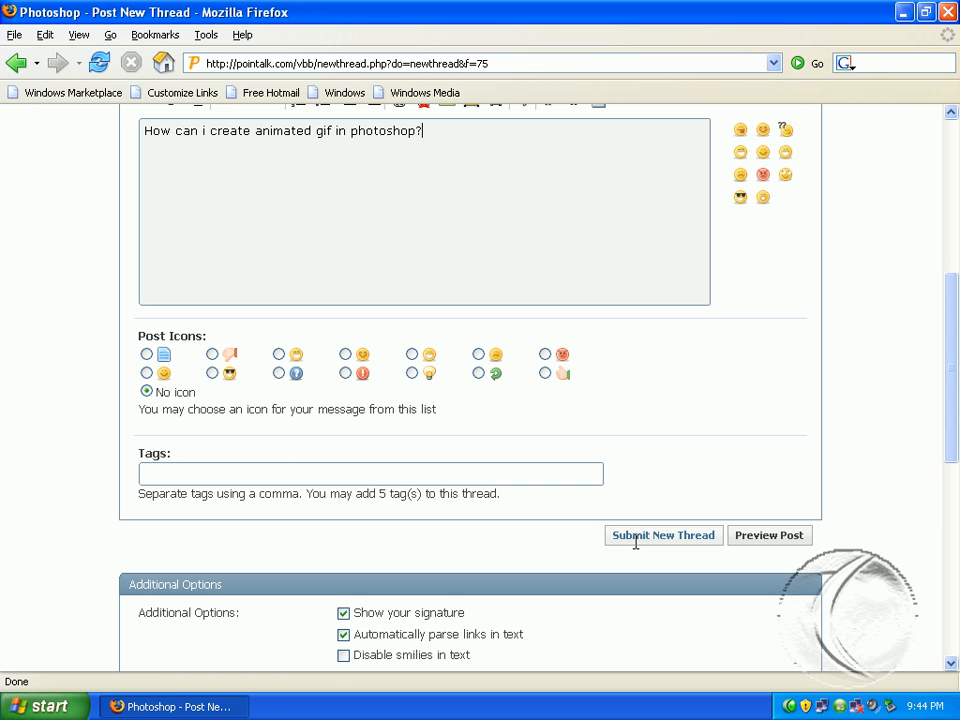
left_click(283, 472)
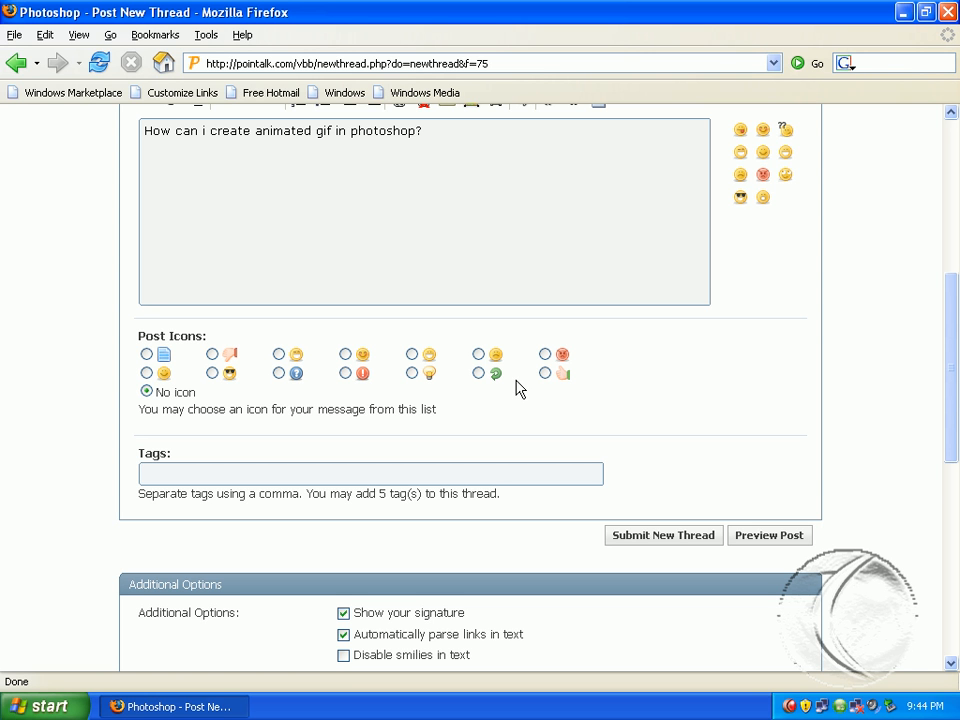
type("animated gif")
left_click_drag(949, 391, 949, 411)
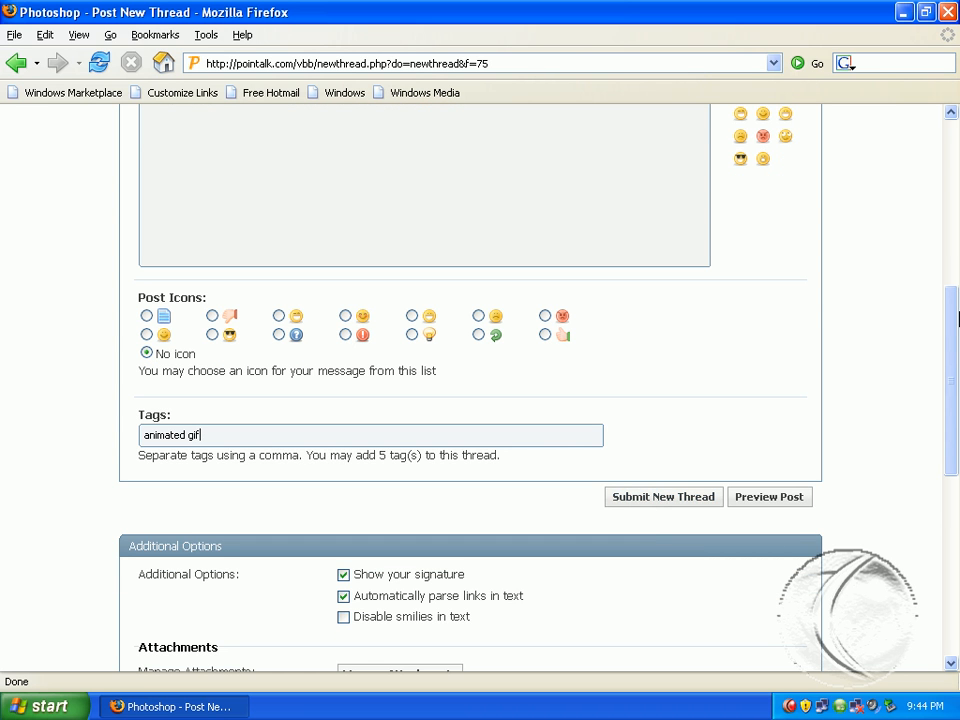
left_click_drag(957, 318, 957, 402)
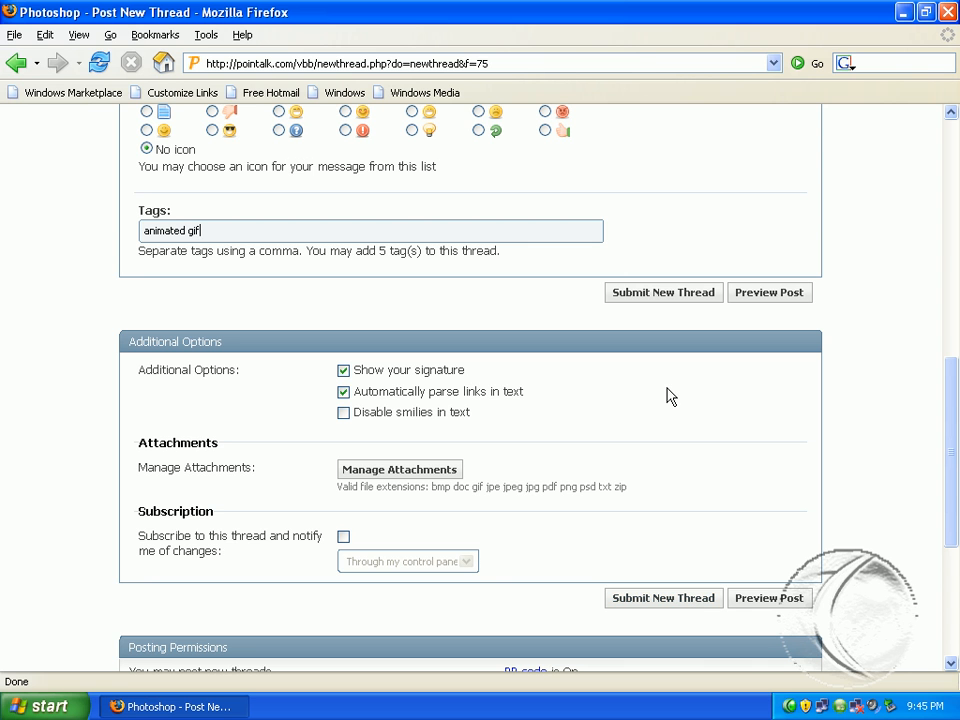
left_click(673, 297)
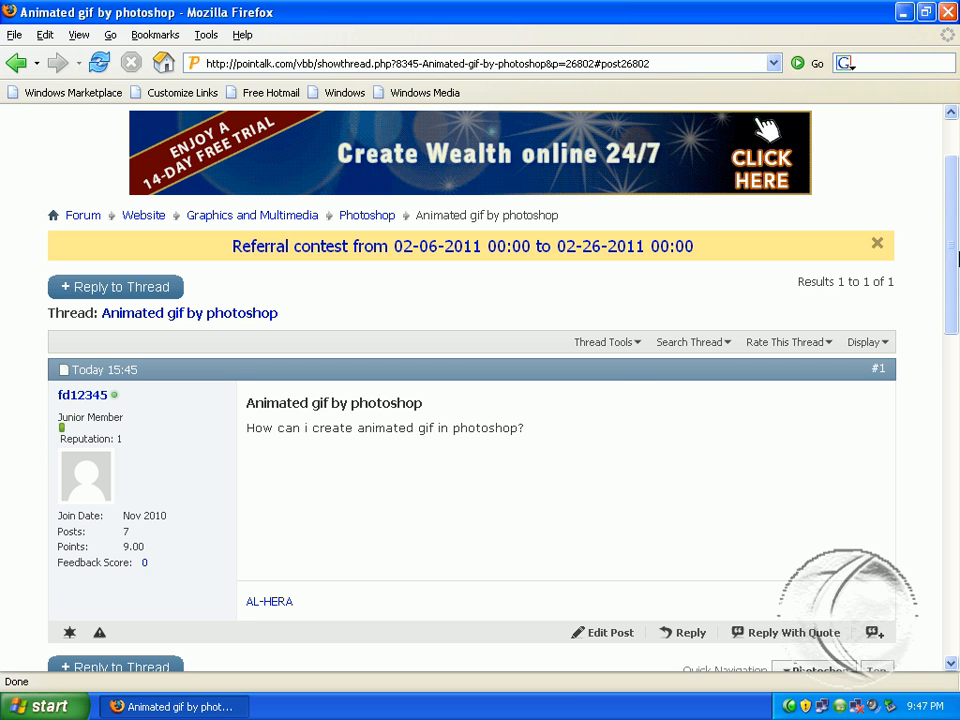
left_click_drag(955, 268, 681, 366)
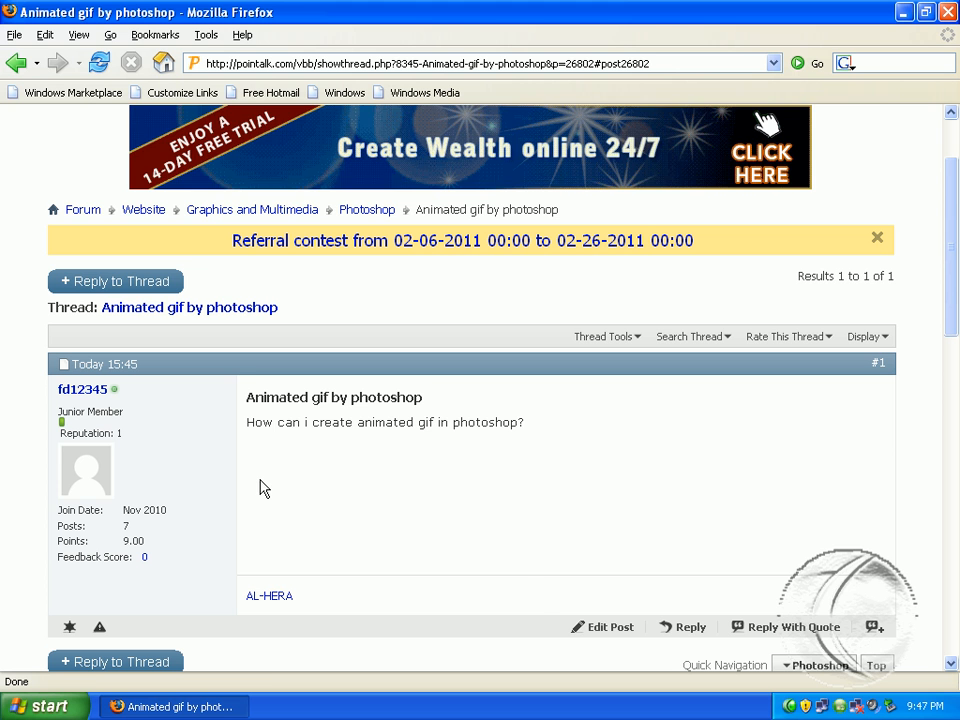
left_click(603, 628)
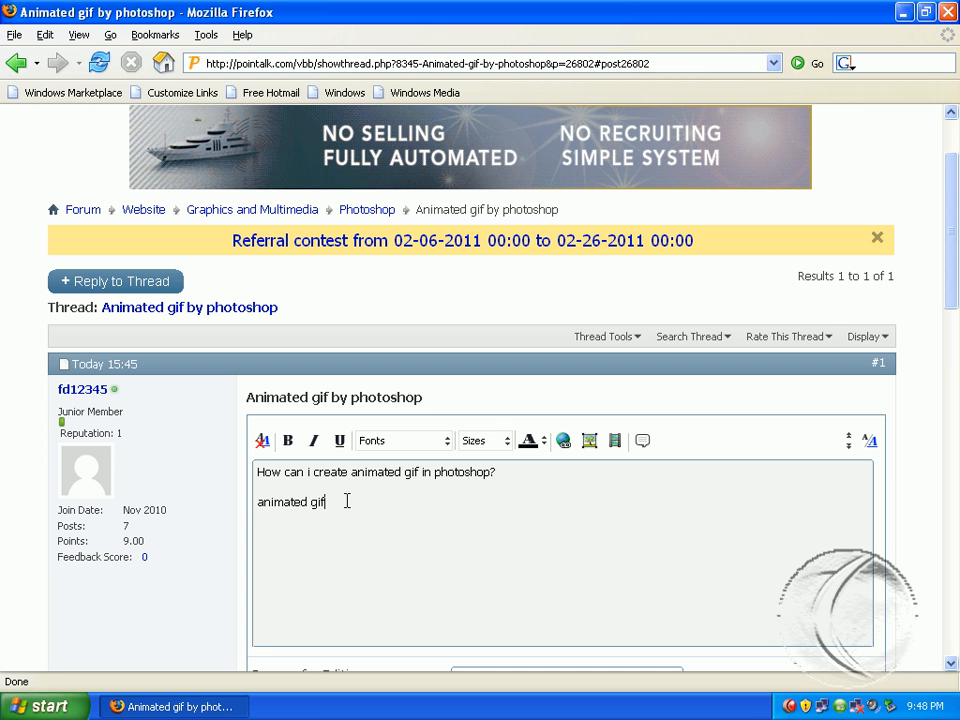
left_click_drag(347, 501, 240, 503)
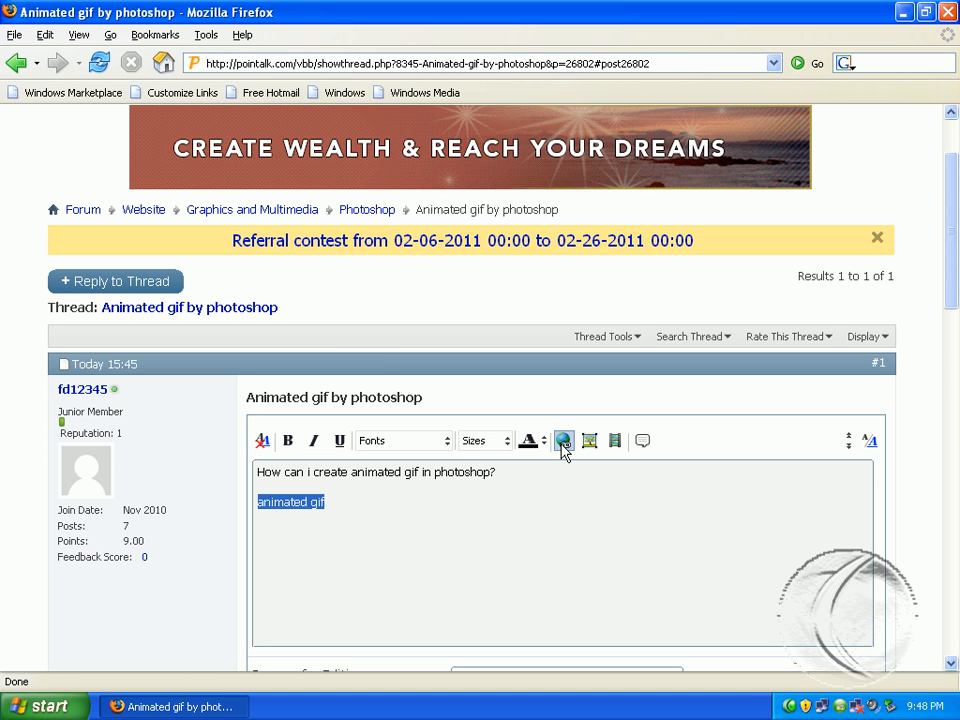
left_click(563, 443)
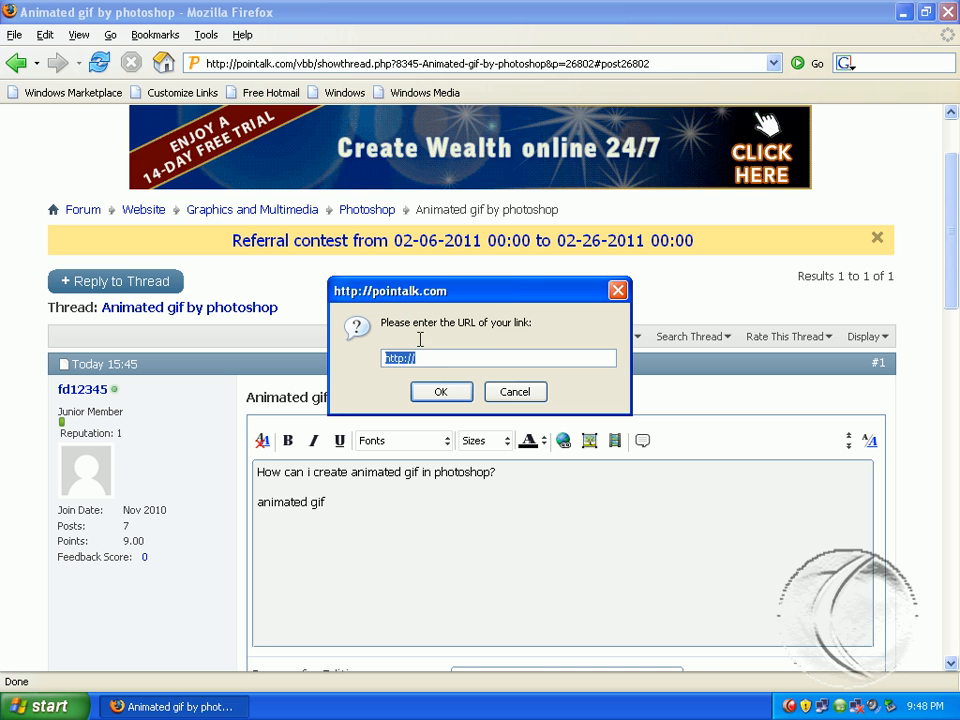
left_click(446, 357)
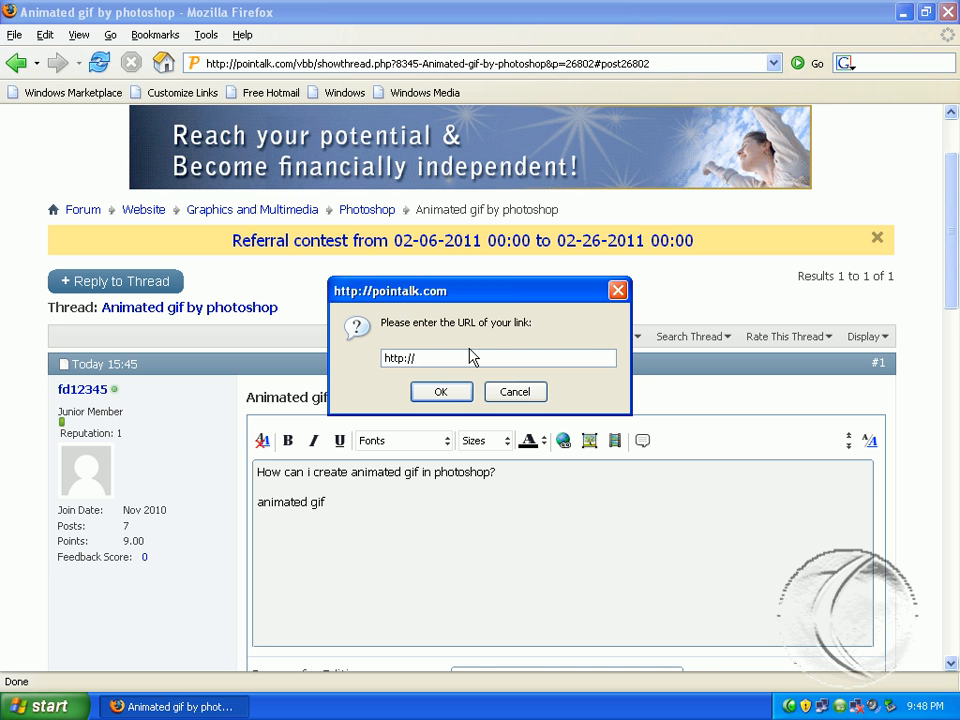
type("a")
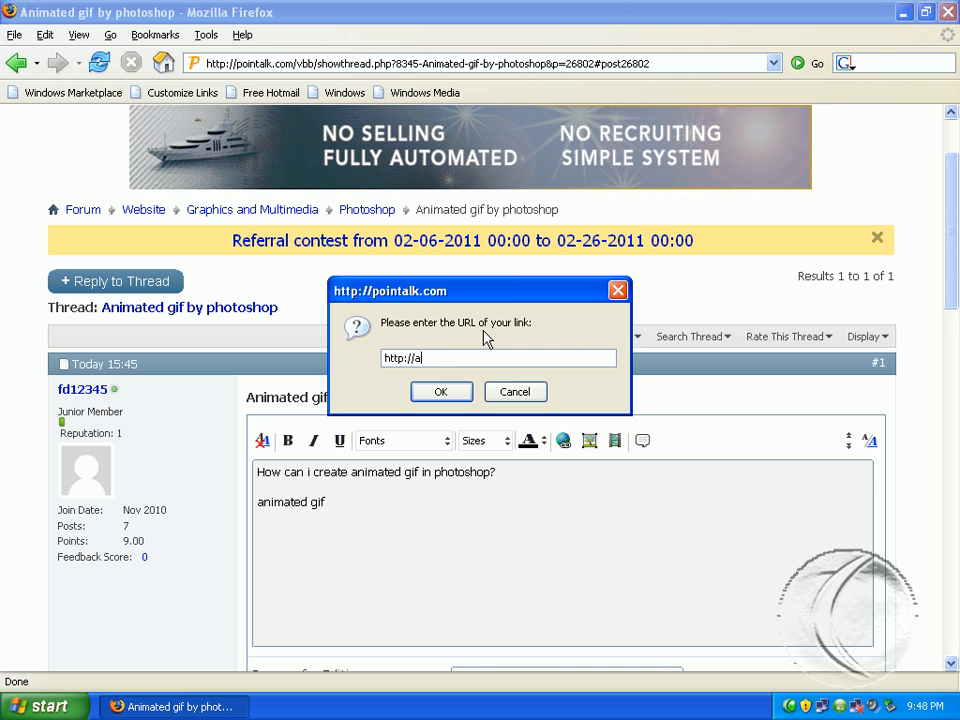
type("lherabd")
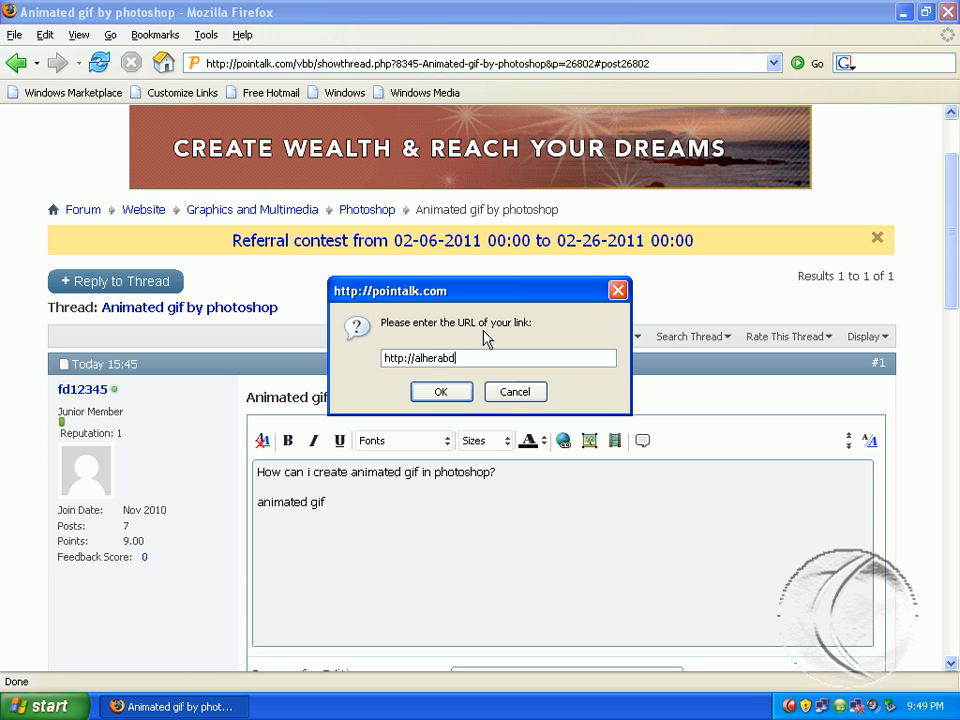
type(".com")
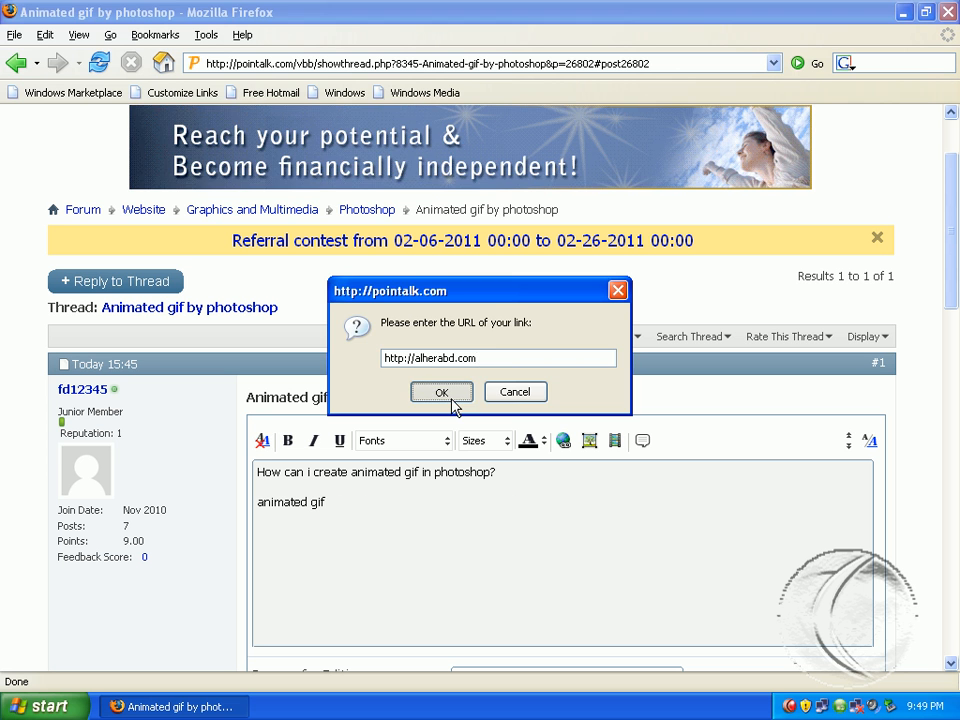
left_click(459, 396)
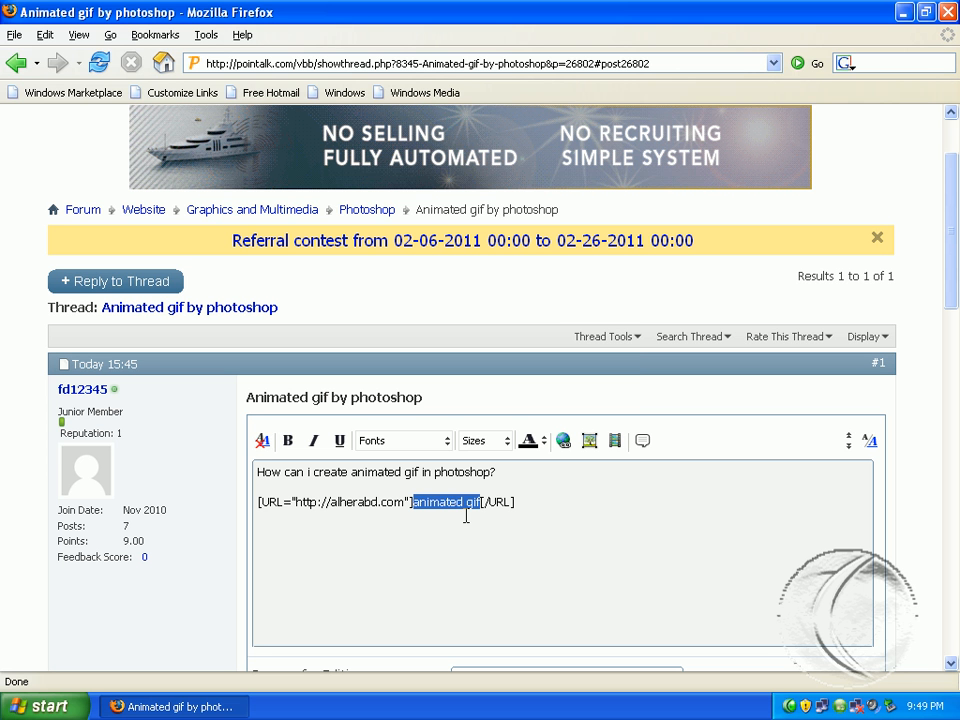
left_click(465, 516)
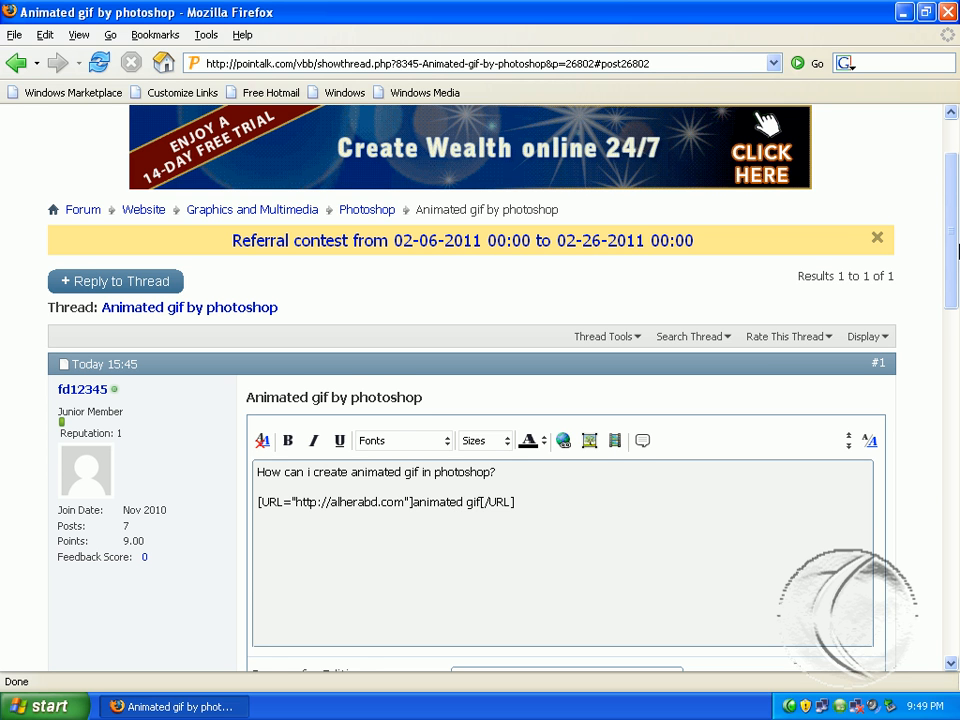
left_click_drag(951, 251, 949, 288)
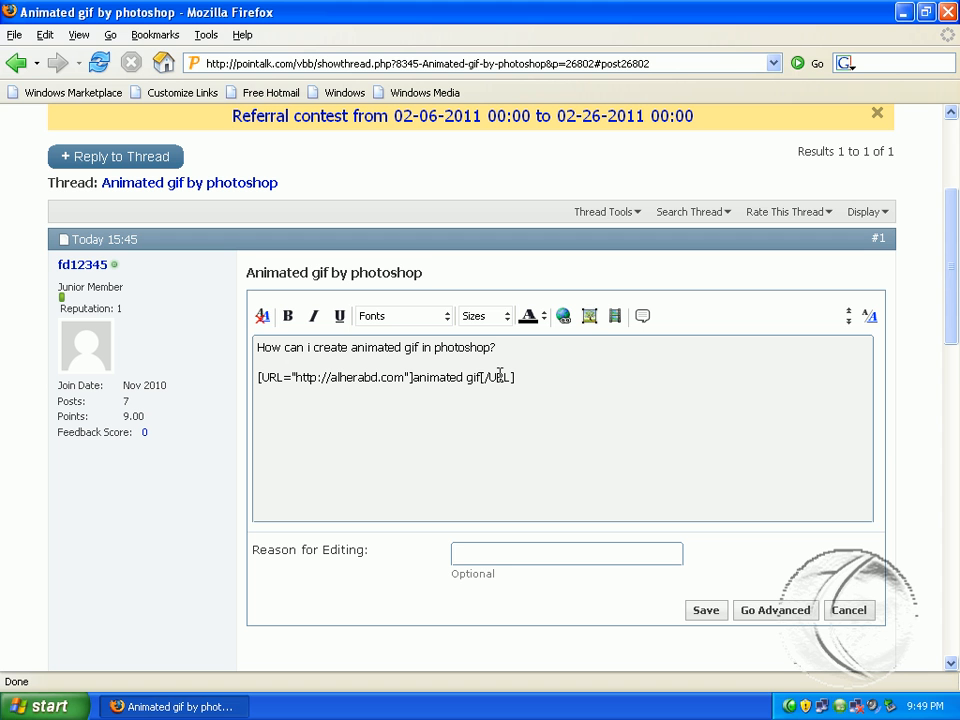
left_click(704, 612)
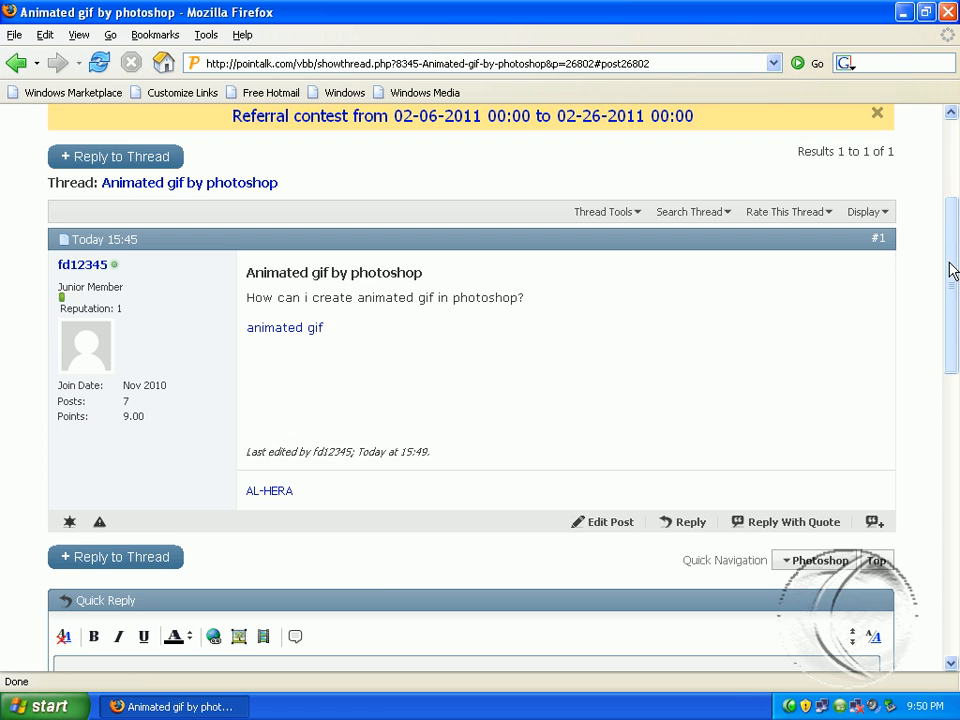
left_click_drag(952, 270, 952, 222)
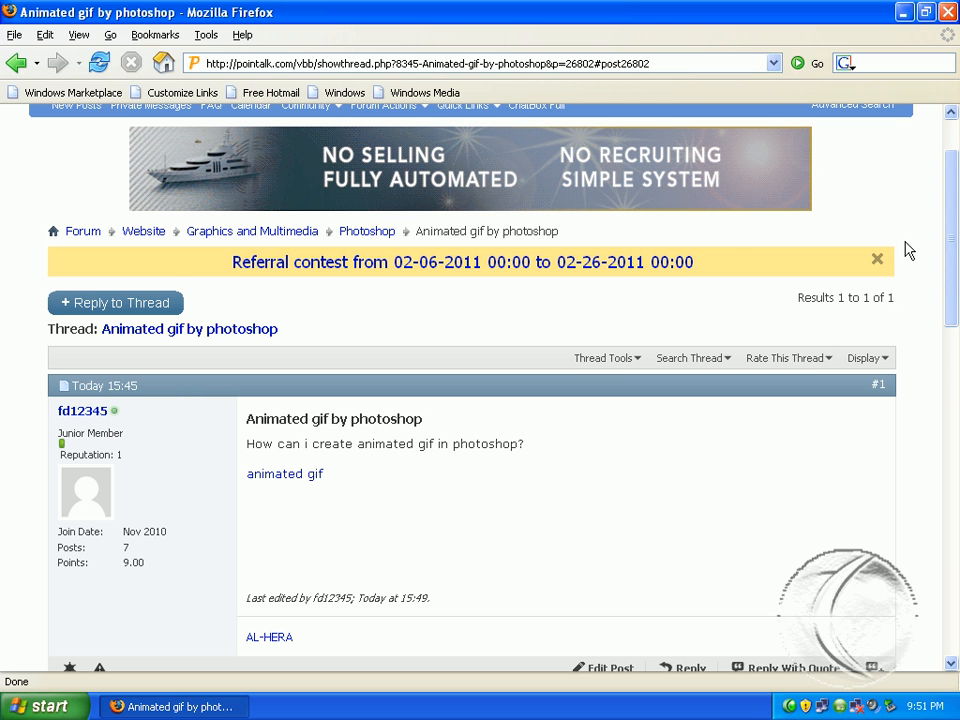
left_click_drag(955, 230, 957, 182)
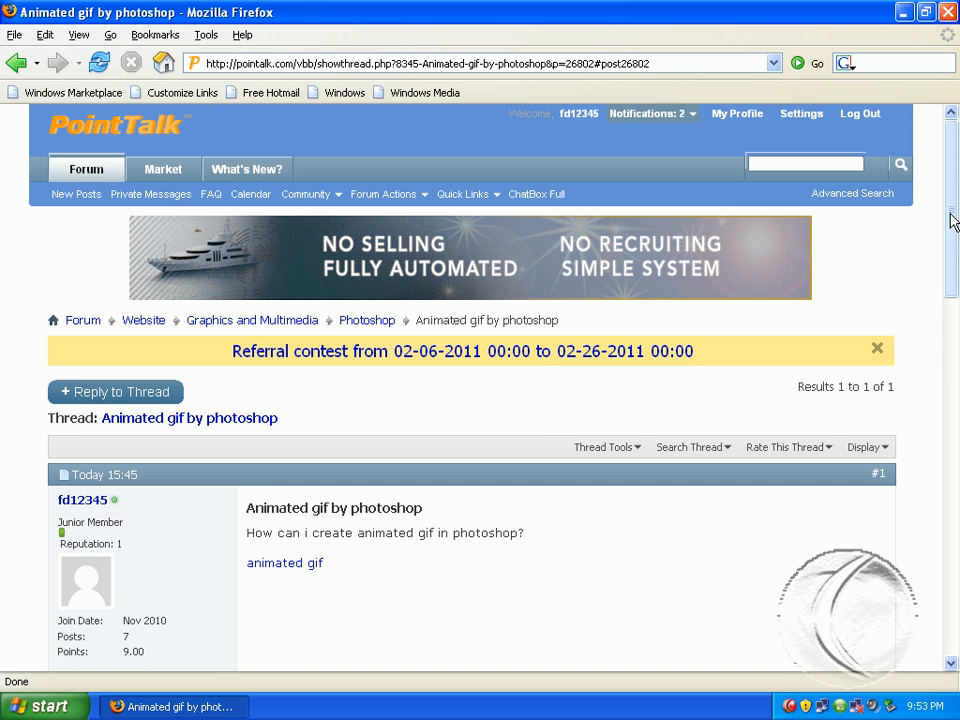
left_click_drag(952, 221, 949, 297)
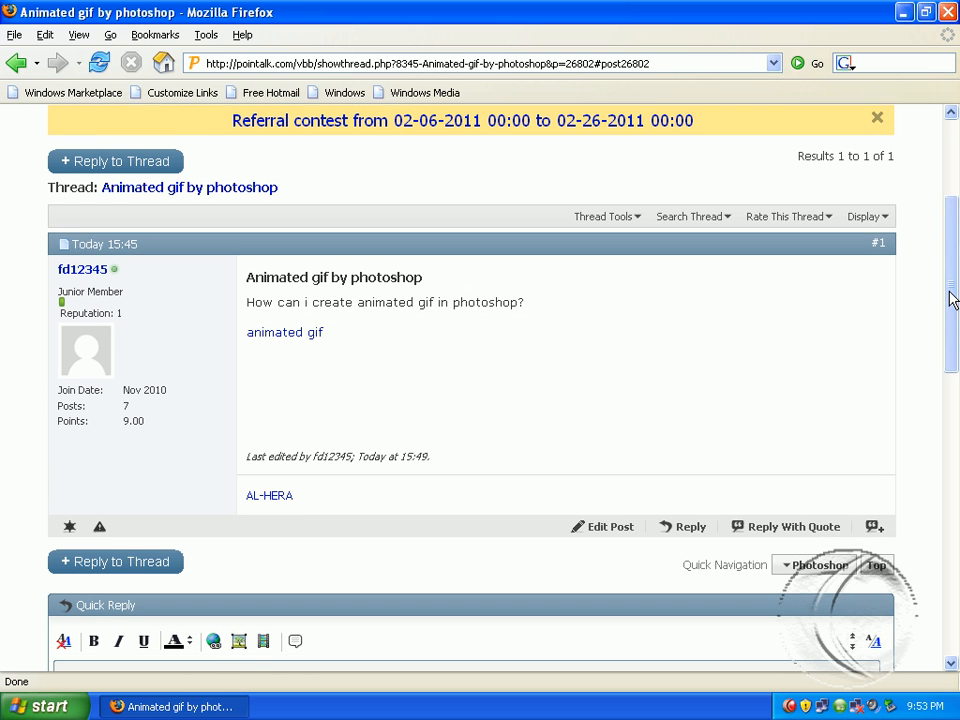